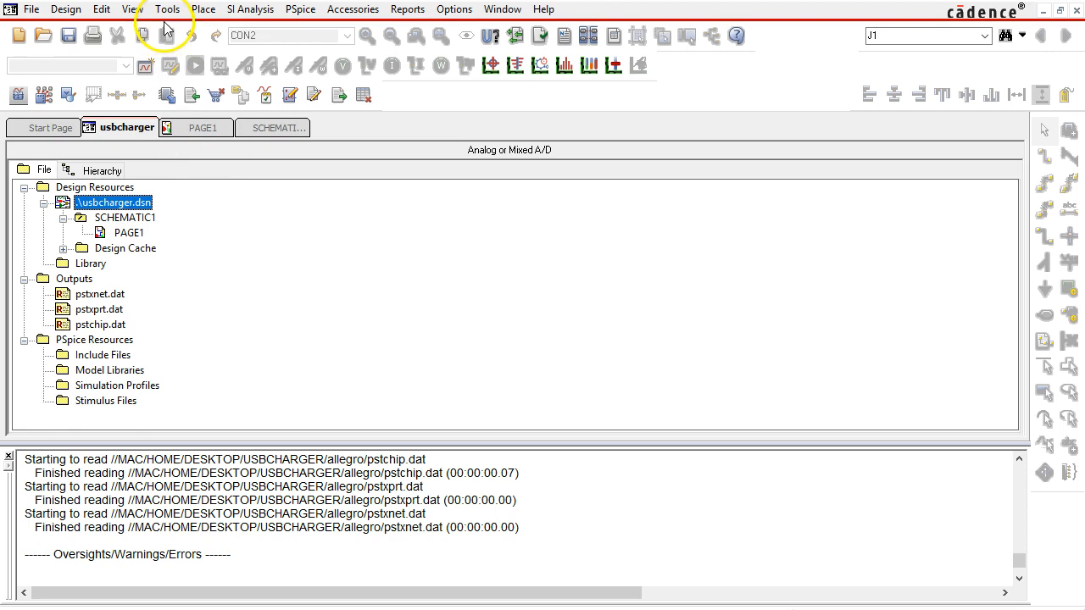
Step: Try to create the PCB Editor netlist for usbcharger.dsn, outputting allegro\USBCHARGER.brd for opening in OrCAD PCB Editor
left_click(195, 128)
scroll(284, 211, "up", 2)
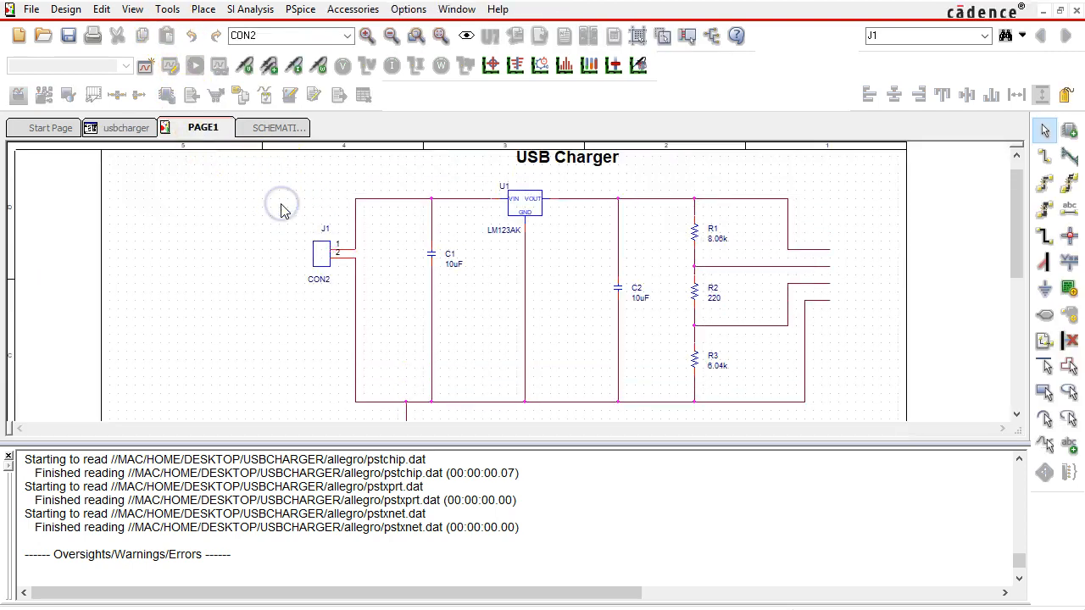
left_click(127, 128)
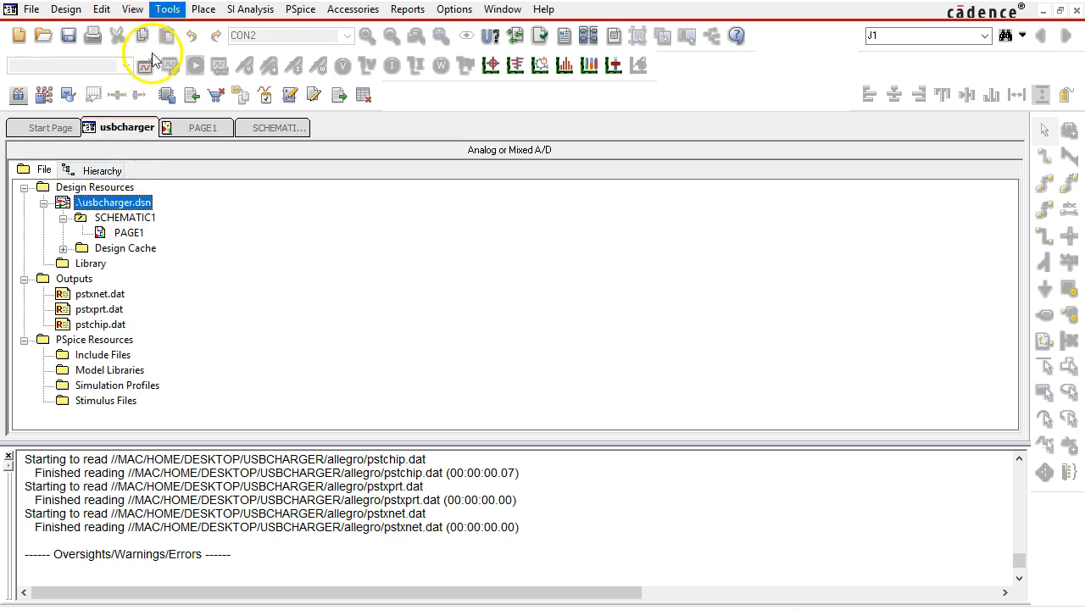
left_click(167, 9)
left_click(230, 141)
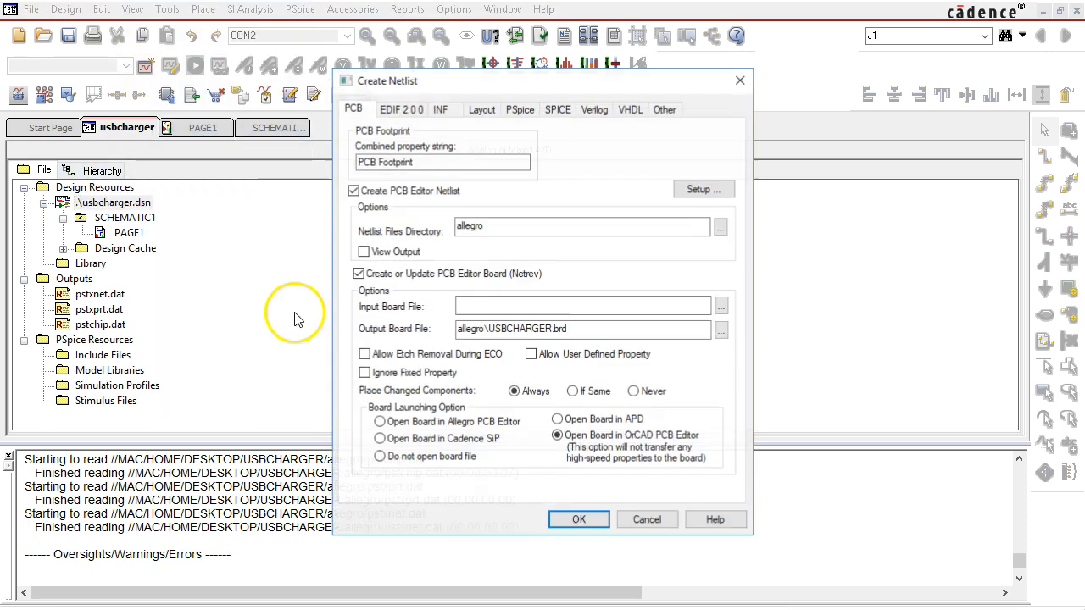
left_click(566, 517)
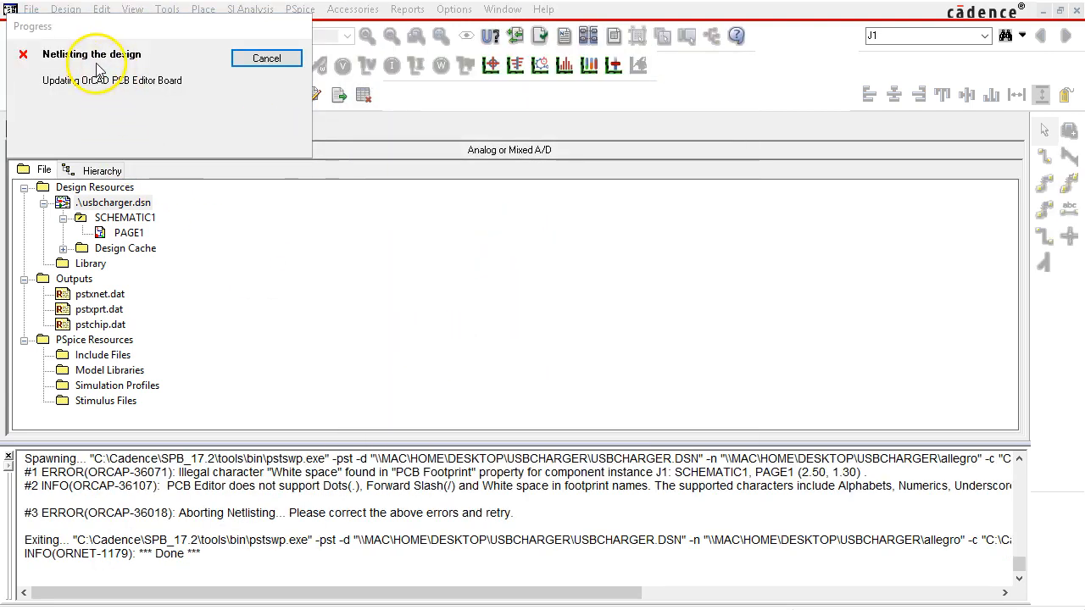
left_click_drag(109, 26, 415, 273)
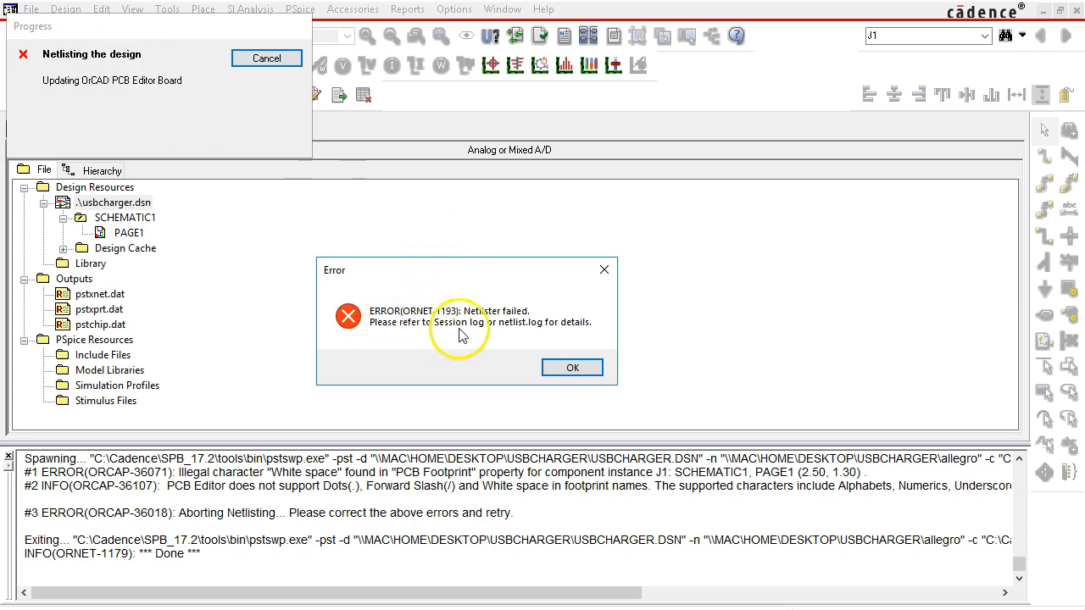
left_click(570, 366)
Step: Enlarge the session log and examine the netlisting errors alongside the PAGE1 schematic, including the characters supported in footprint names
left_click_drag(410, 442, 411, 389)
left_click(420, 438)
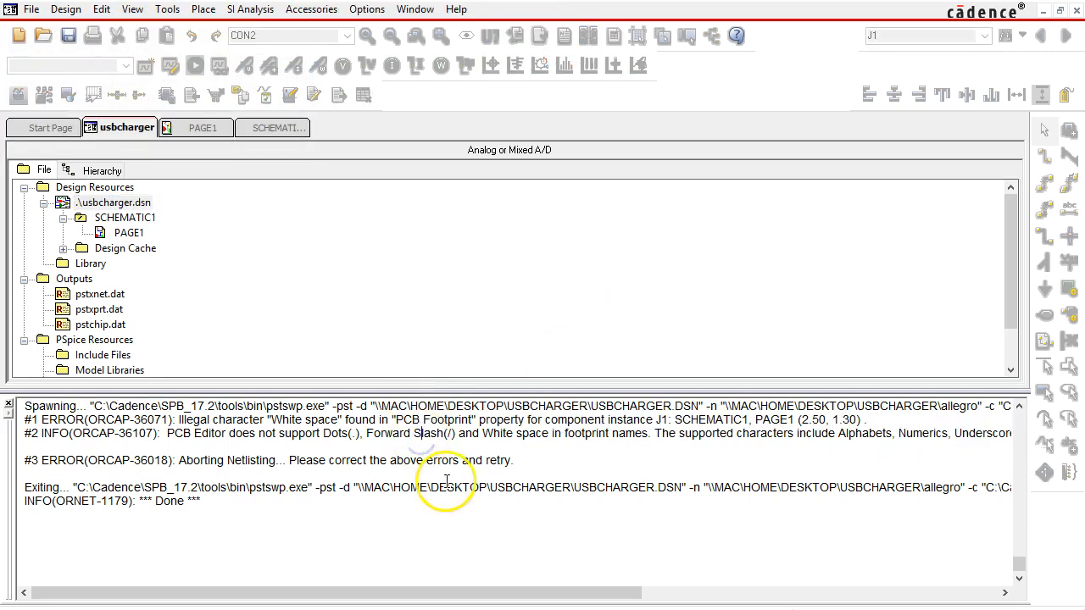
scroll(446, 479, "up", 3)
scroll(447, 482, "down", 2)
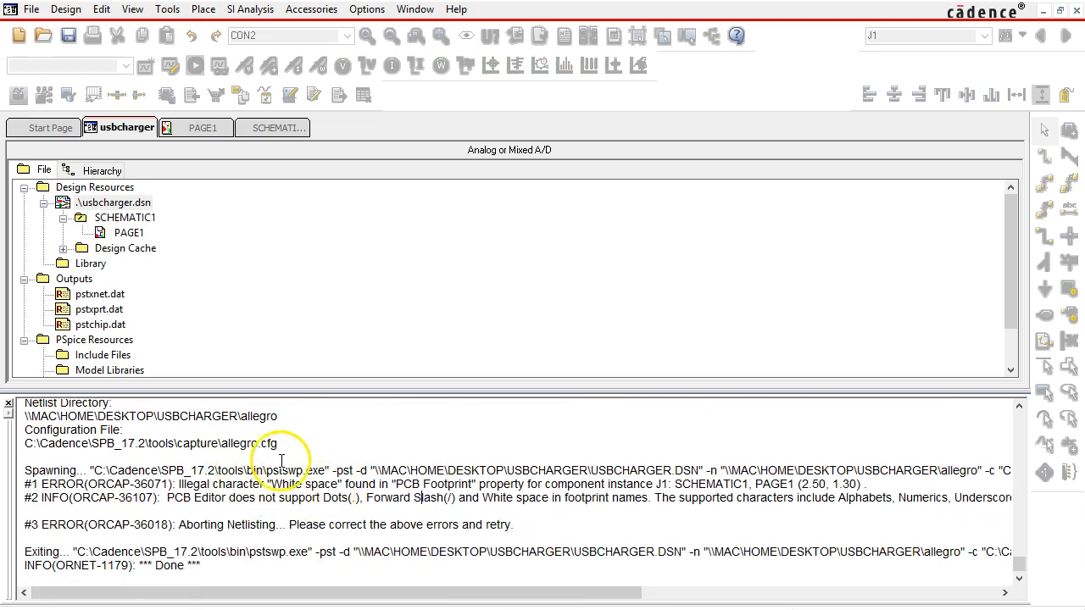
scroll(267, 458, "up", 6)
scroll(335, 461, "up", 2)
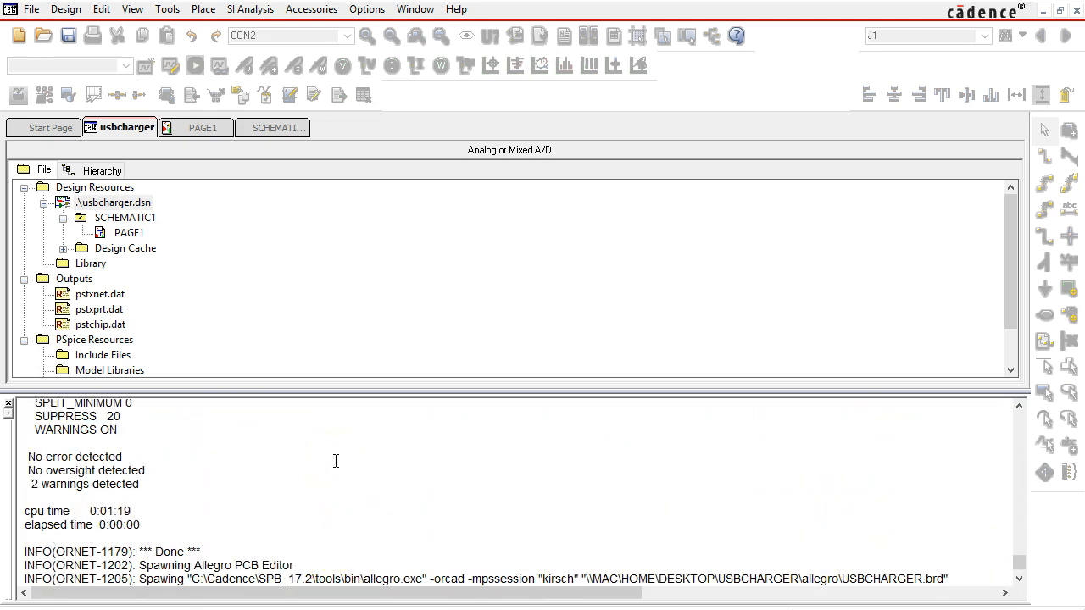
scroll(390, 467, "down", 6)
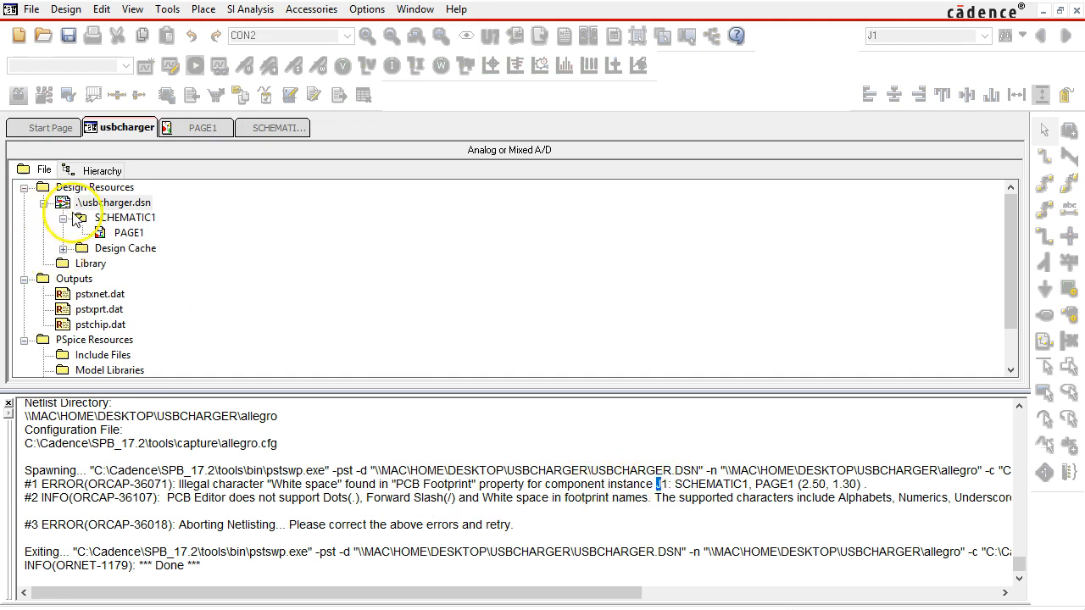
double_click(127, 235)
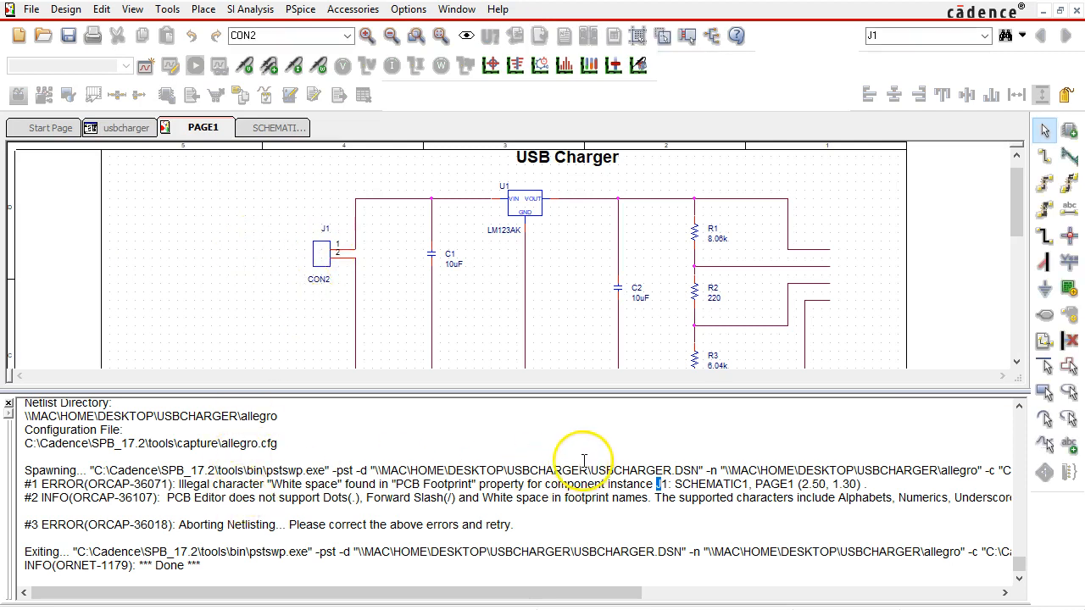
left_click(227, 498)
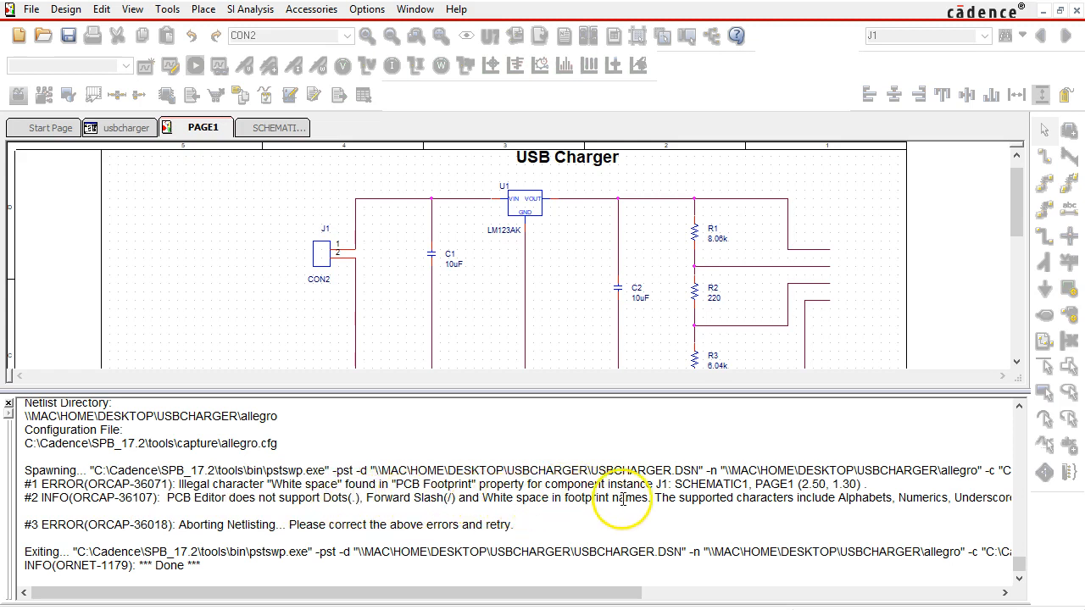
left_click_drag(567, 602, 740, 595)
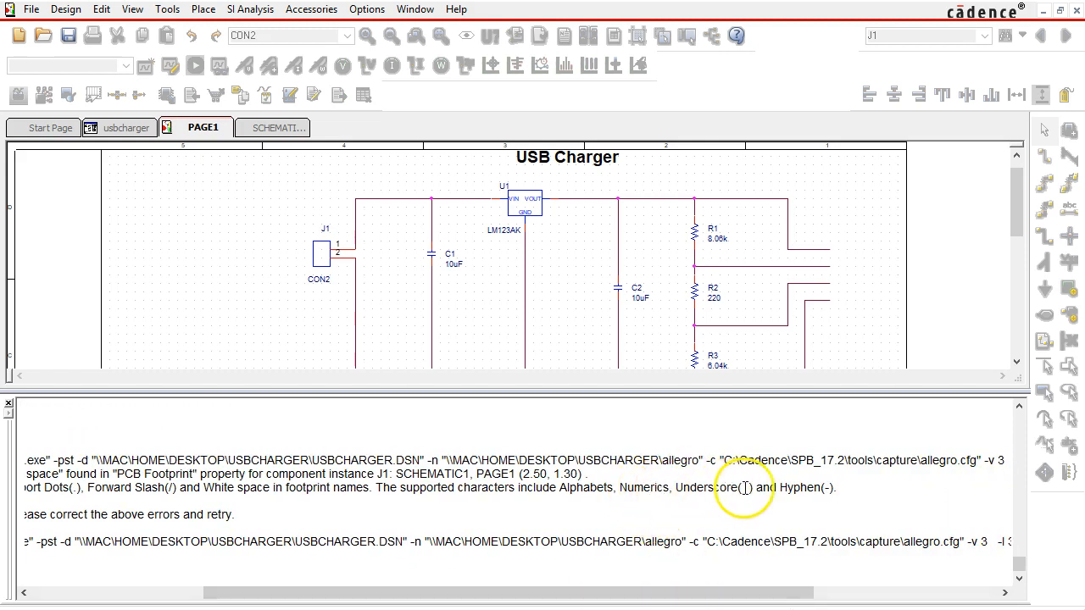
Step: Change the PCB Footprint property of connector J1 to JS_BAR
double_click(322, 261)
left_click_drag(583, 383, 723, 384)
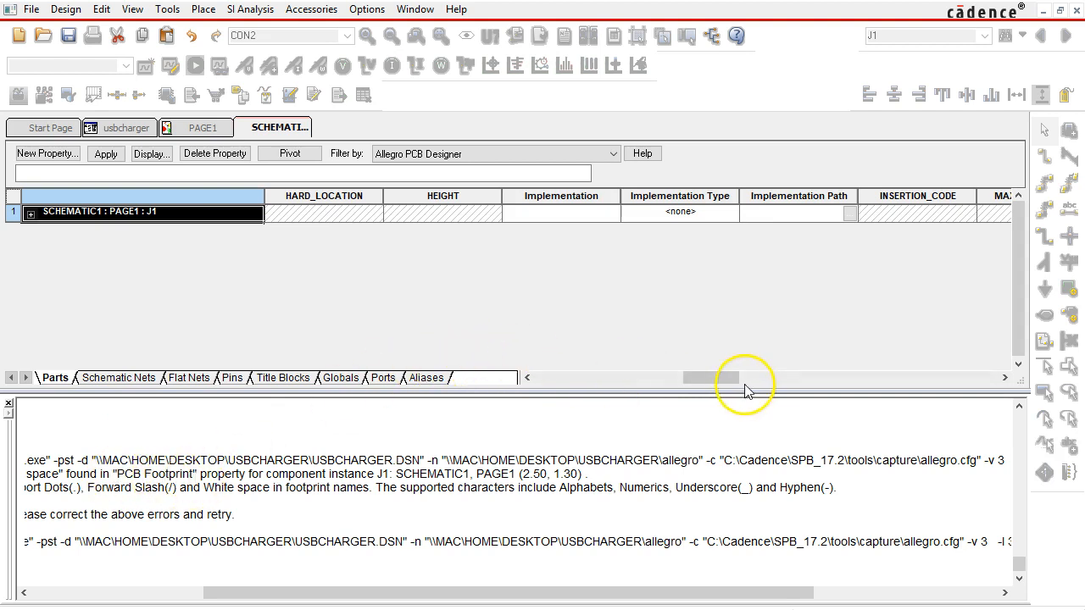
left_click_drag(730, 379, 839, 382)
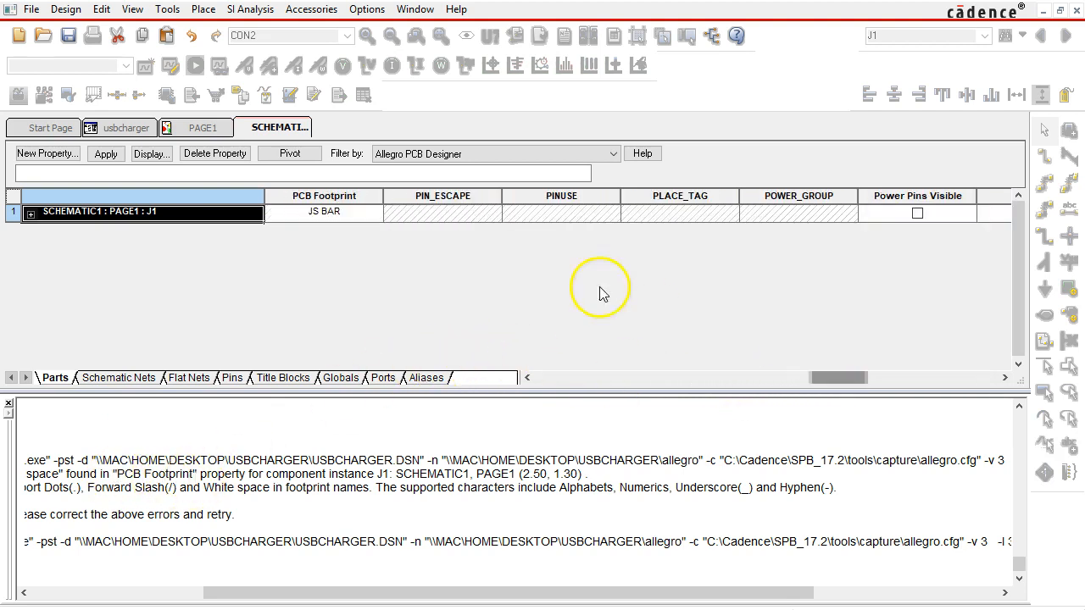
left_click(363, 216)
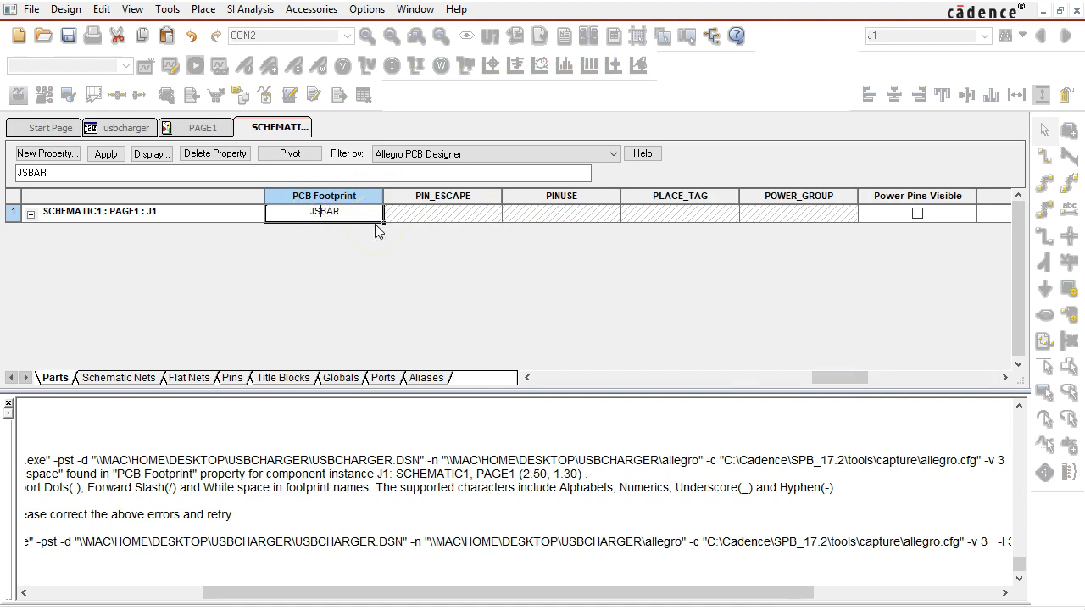
key("Tab")
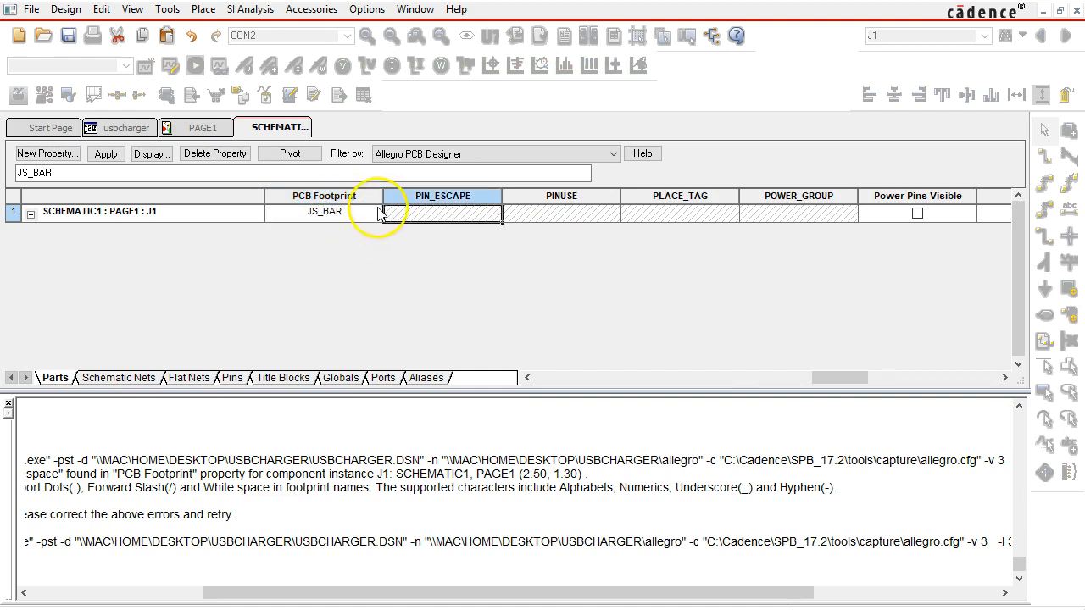
Step: Return to the usbcharger project and save the design
left_click(118, 127)
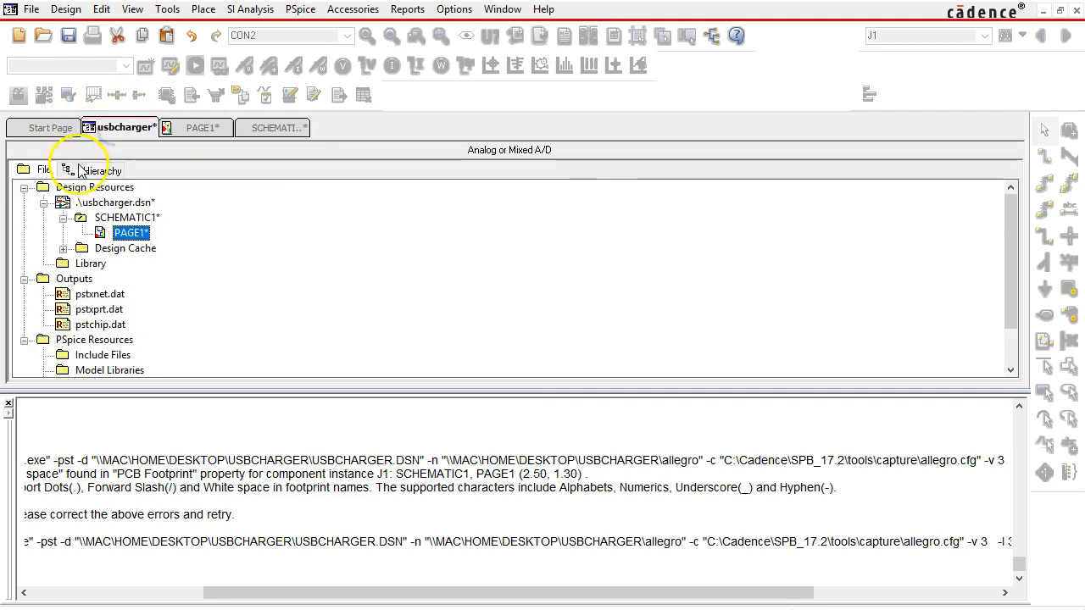
left_click(100, 216)
left_click(68, 35)
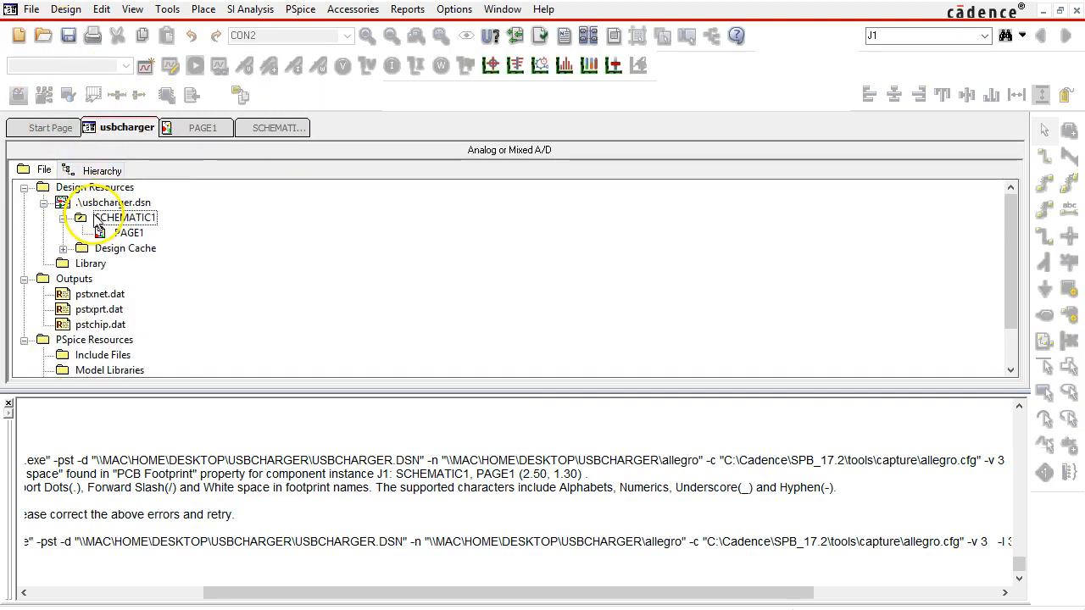
Step: Create the PCB Editor netlist for usbcharger.dsn again and open the resulting board in OrCAD PCB Editor in Lite mode
left_click(113, 203)
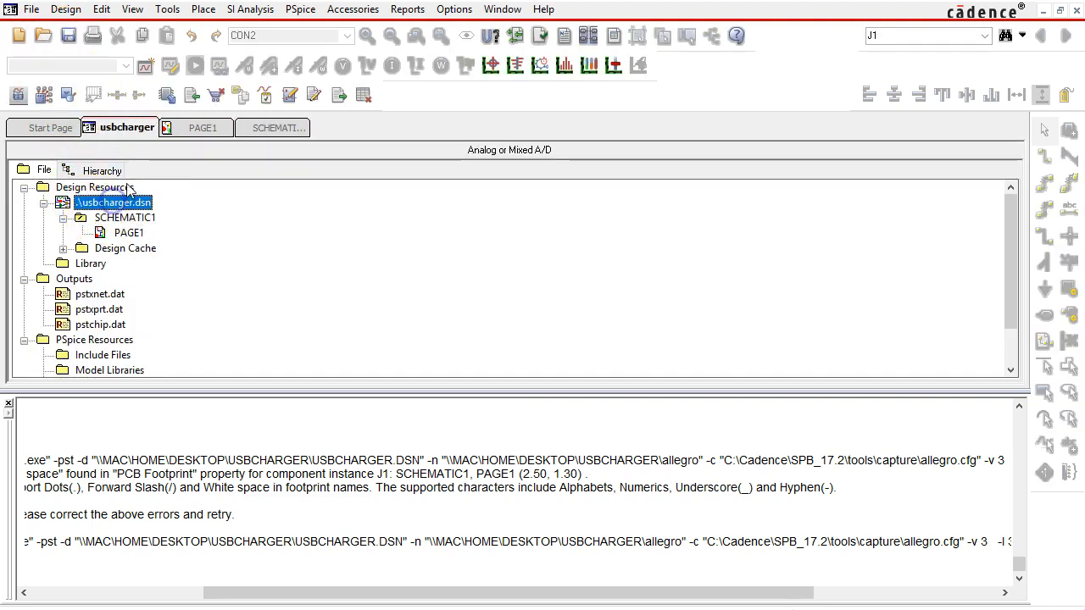
left_click(167, 11)
left_click(201, 138)
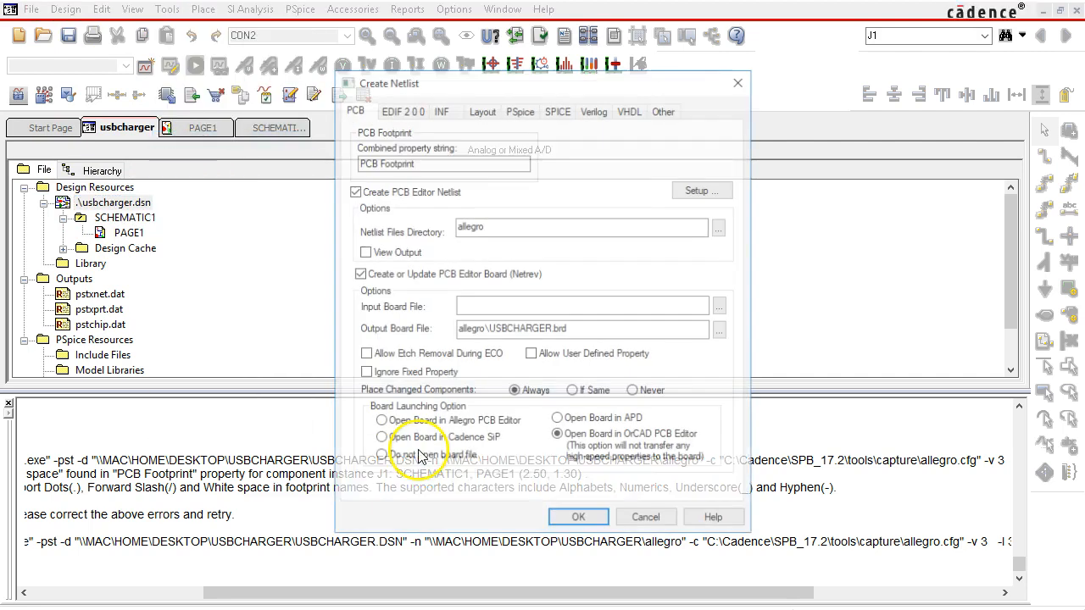
left_click(577, 517)
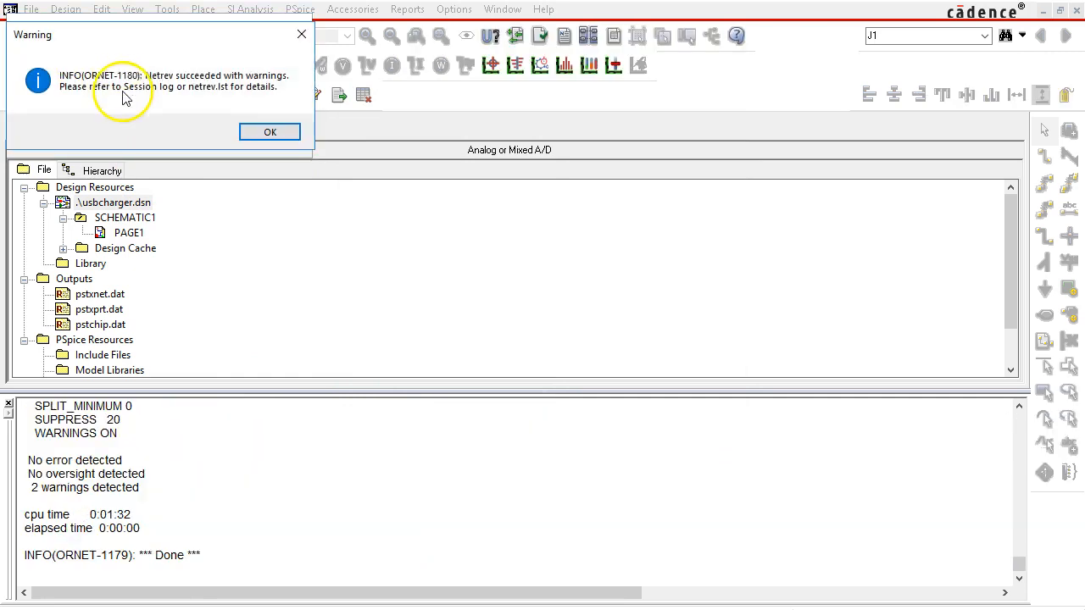
left_click_drag(137, 36, 412, 222)
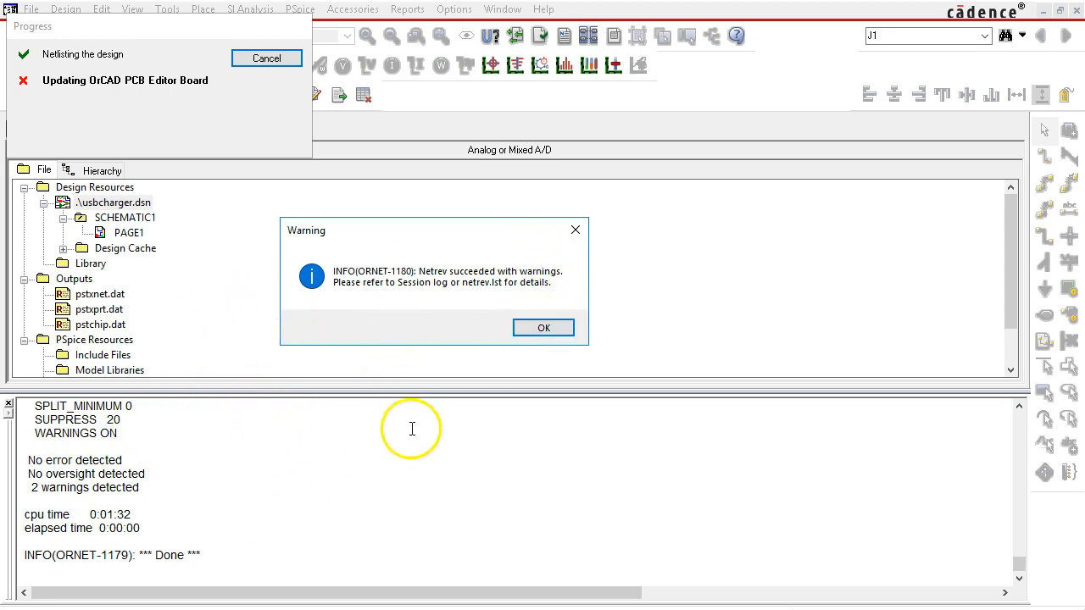
left_click(541, 329)
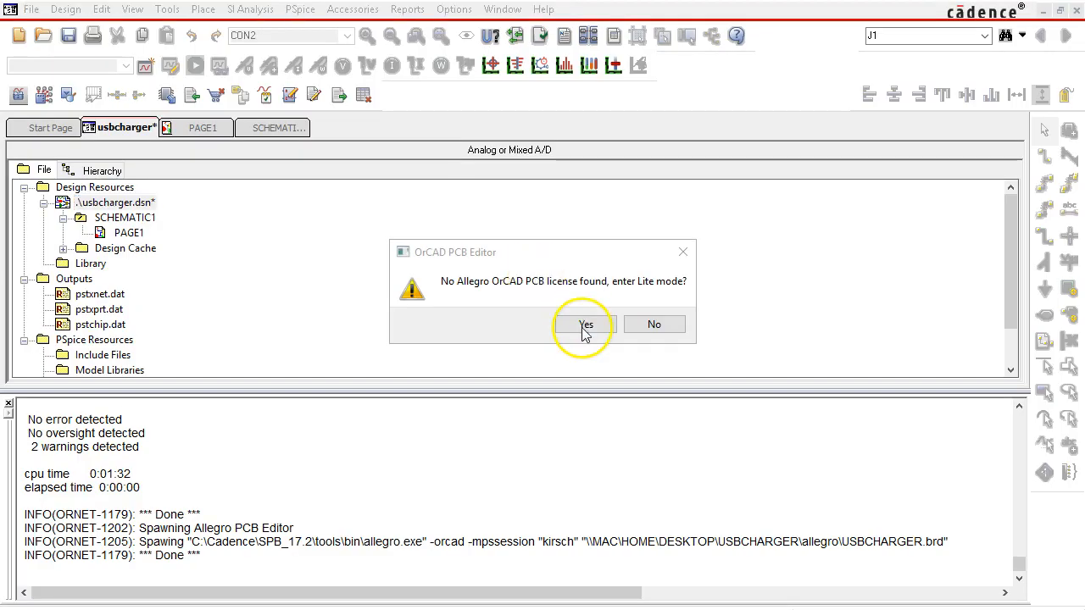
left_click(584, 329)
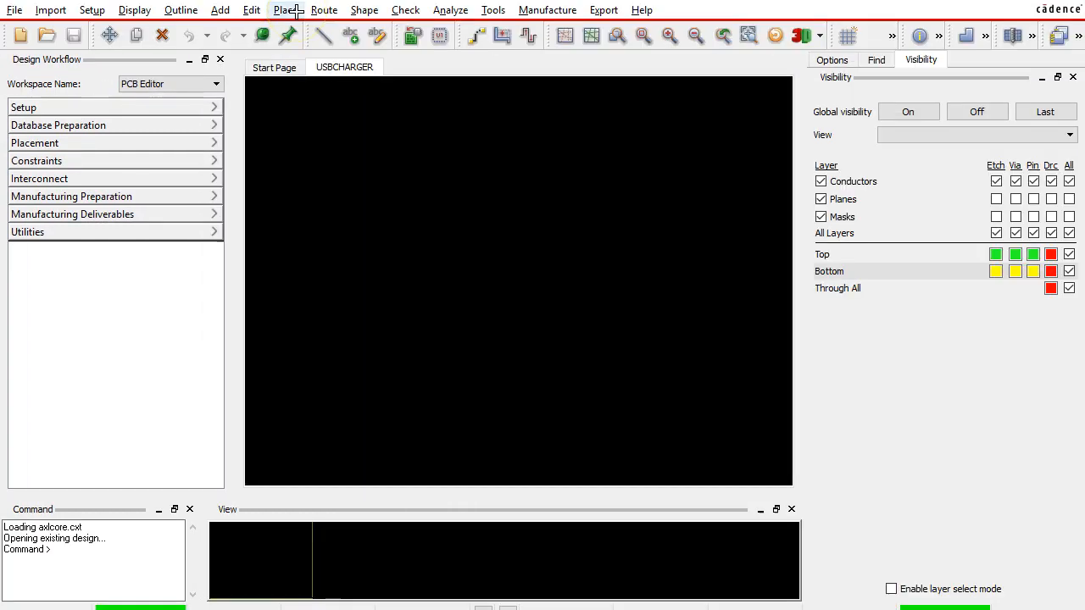
Step: Try selecting capacitors C1 and C2 for manual placement on the board, and close USBCHARGER.brd without saving
left_click(285, 10)
left_click(311, 28)
left_click(98, 92)
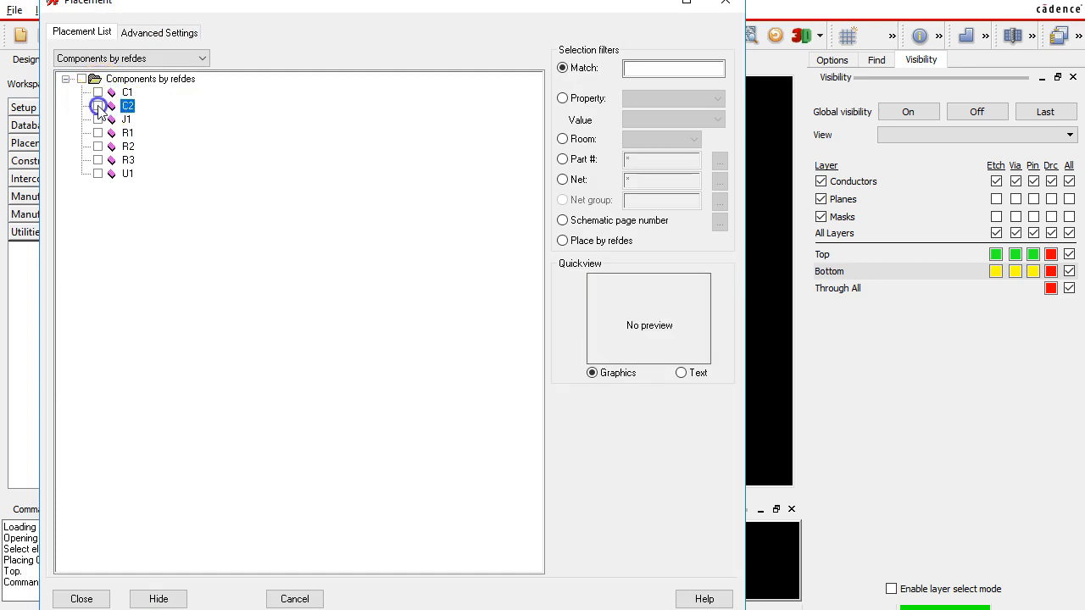
left_click(726, 3)
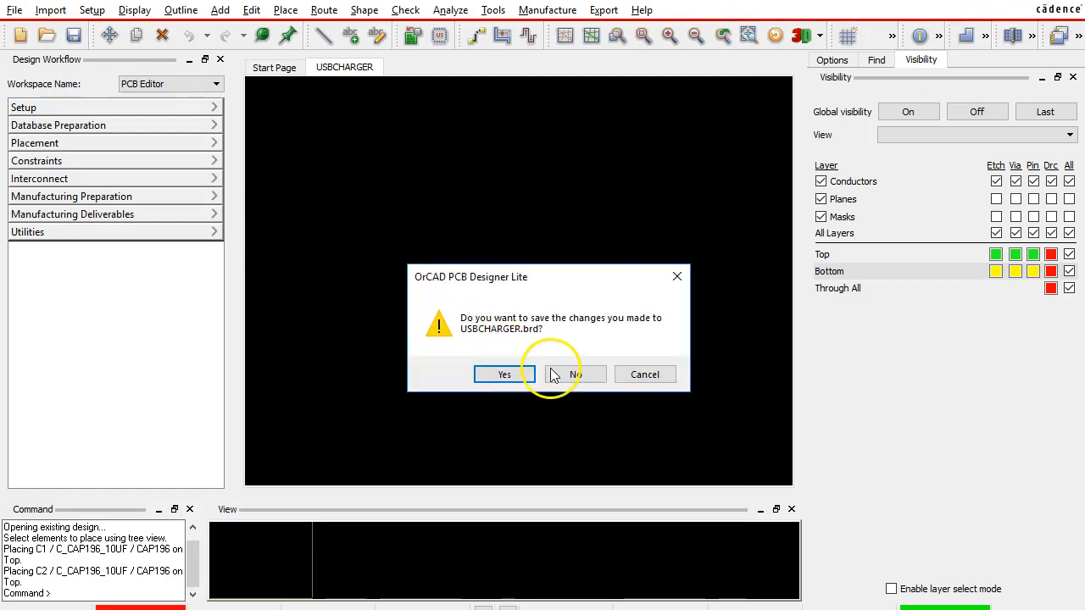
left_click(552, 377)
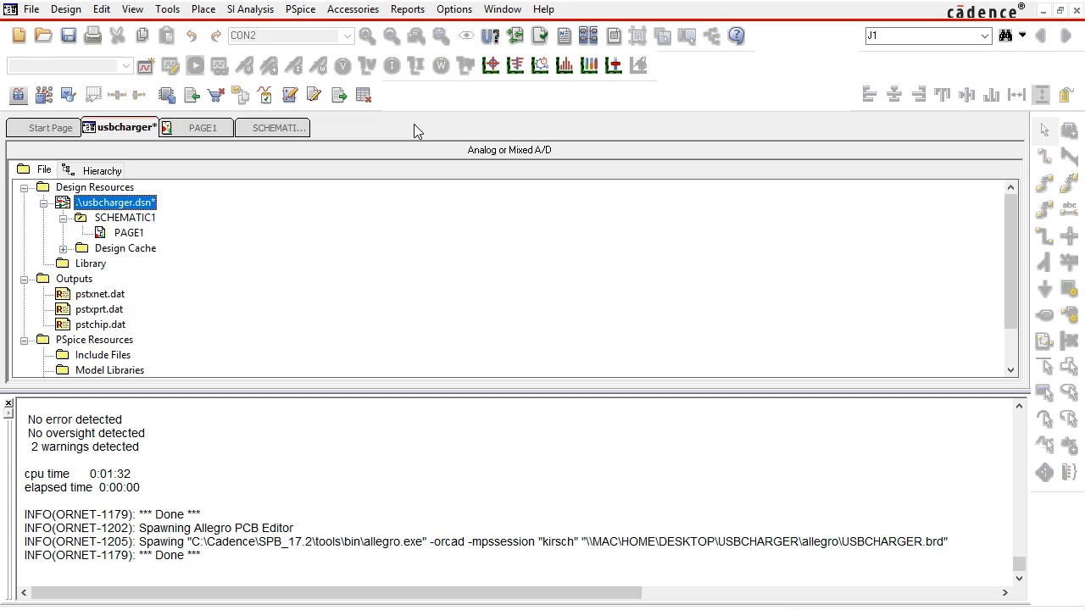
Step: Examine the session log in OrCAD Capture for the warnings from the netlist and board update run
left_click(451, 526)
scroll(461, 501, "up", 2)
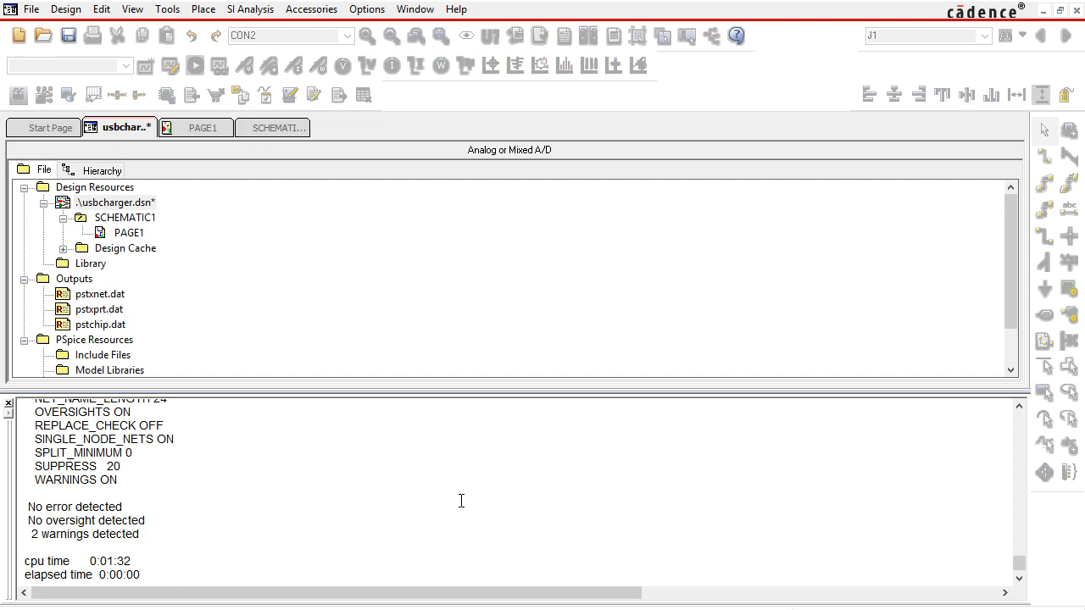
scroll(466, 477, "up", 8)
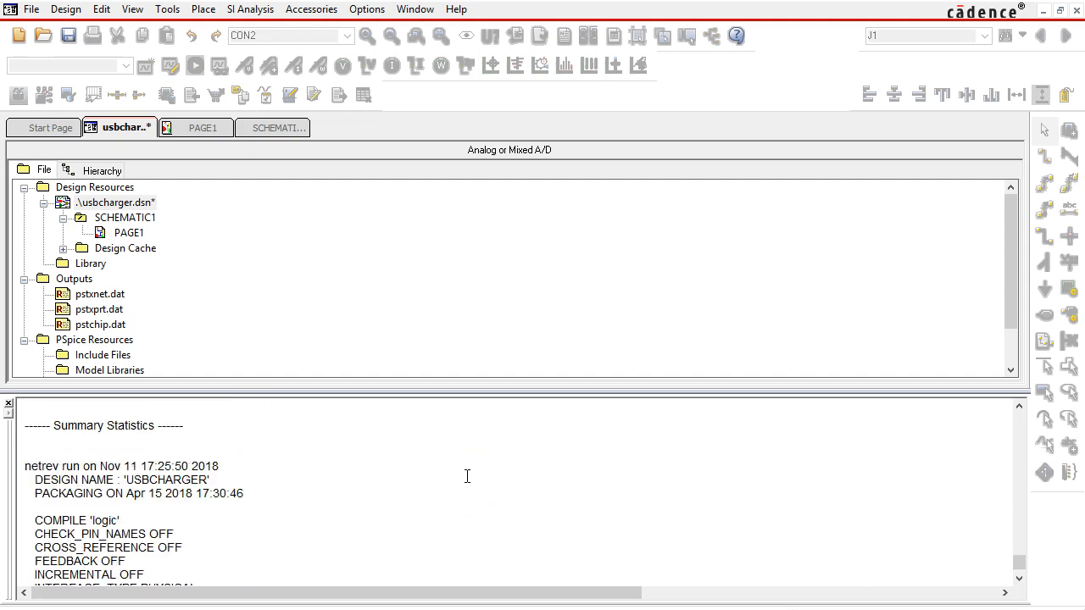
scroll(466, 476, "up", 1)
scroll(466, 476, "down", 10)
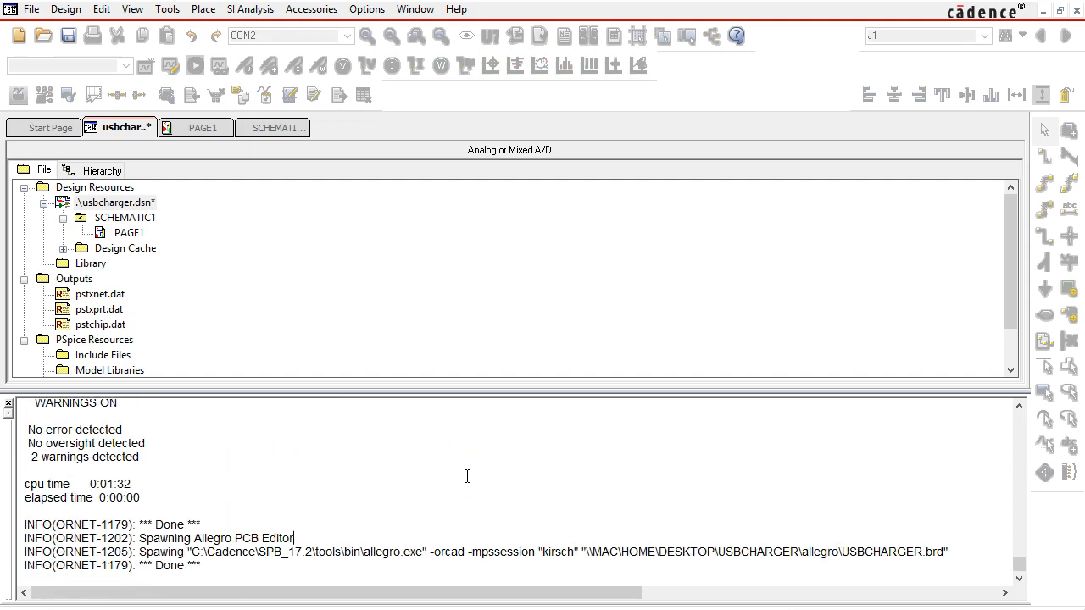
scroll(241, 473, "up", 5)
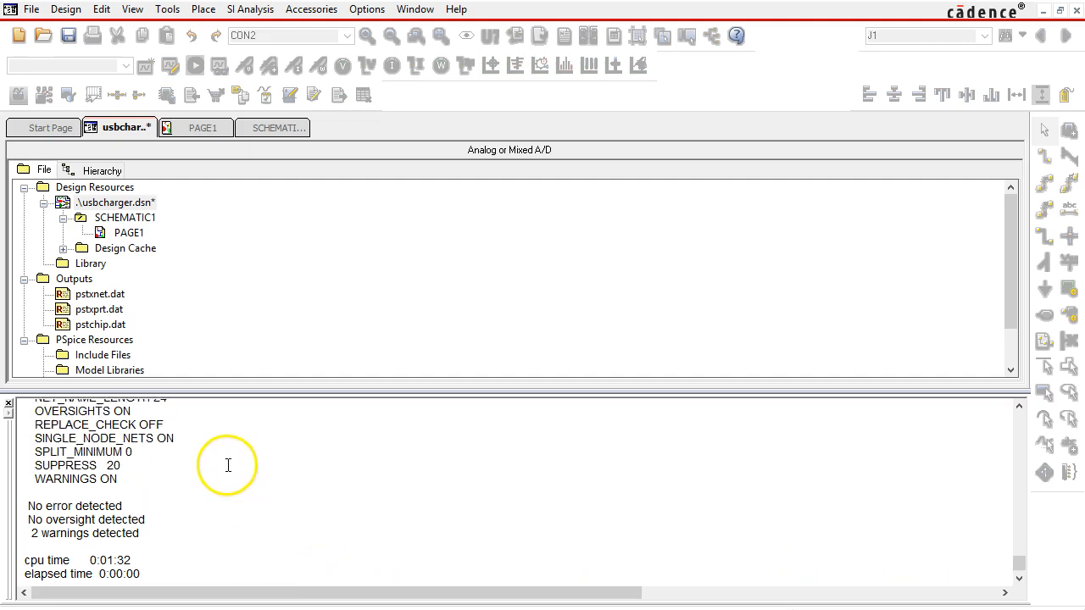
scroll(91, 447, "up", 12)
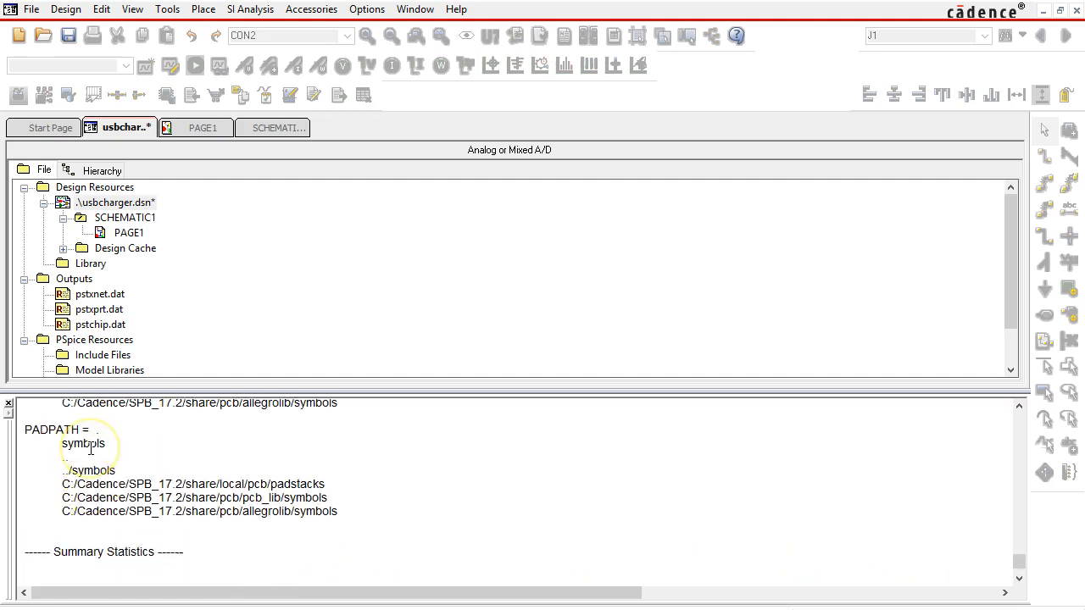
scroll(91, 446, "up", 2)
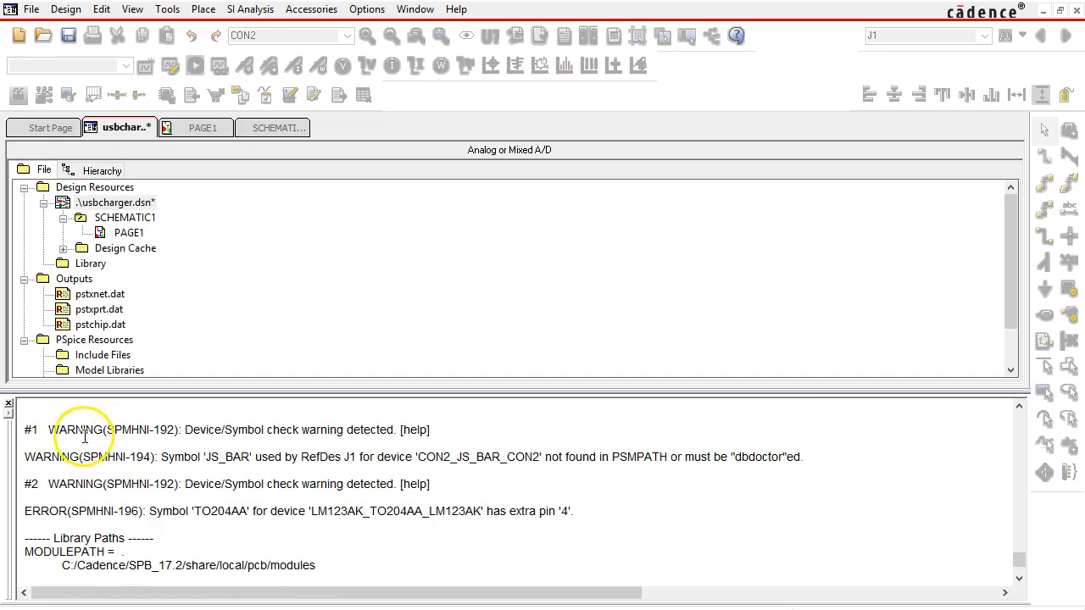
scroll(76, 462, "up", 4)
scroll(76, 464, "up", 8)
scroll(76, 464, "up", 10)
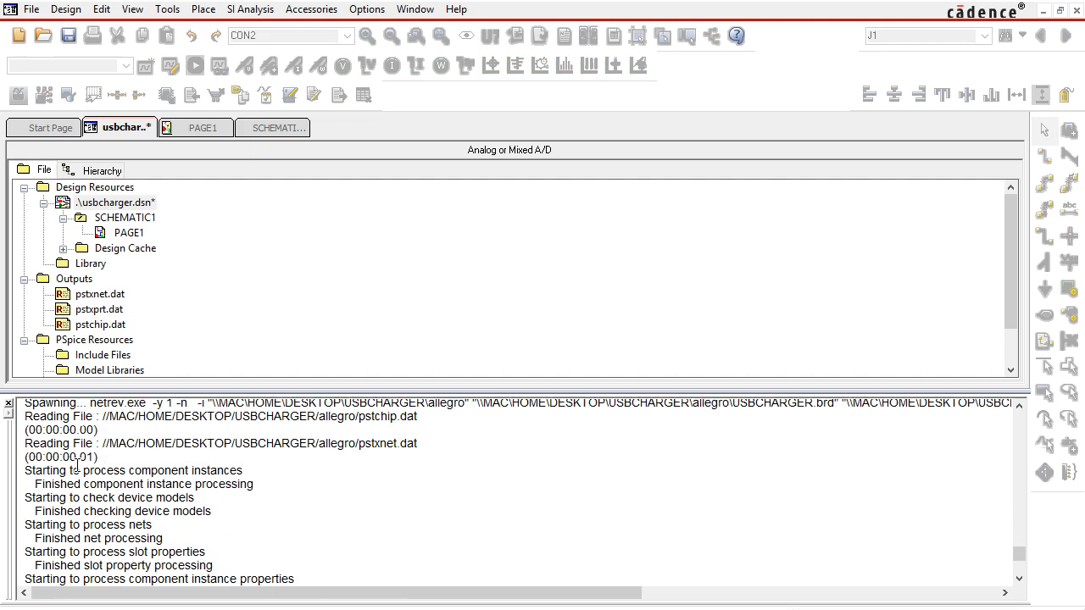
scroll(76, 465, "up", 6)
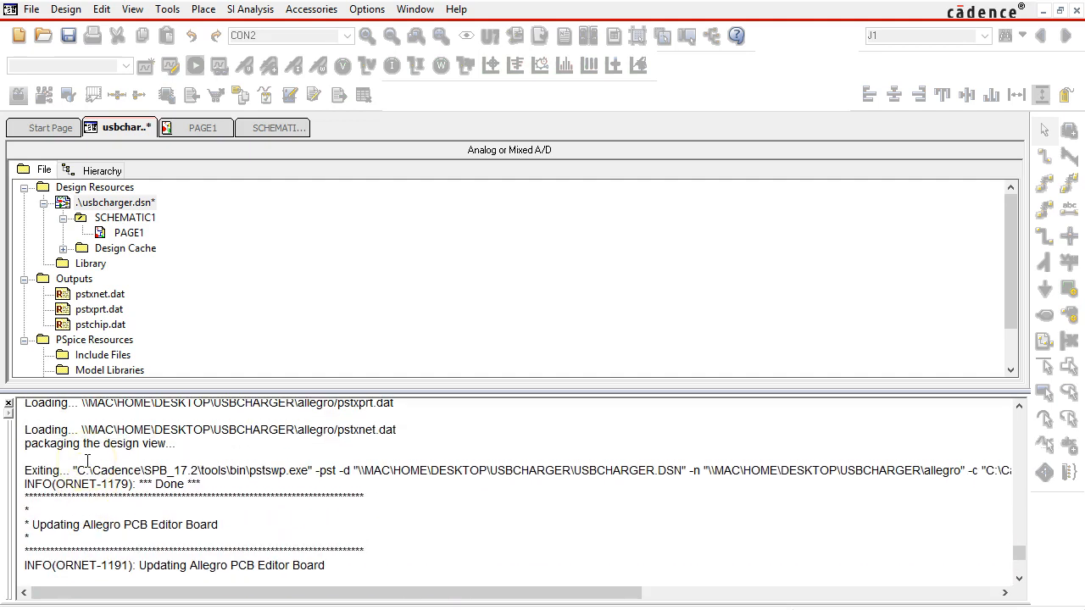